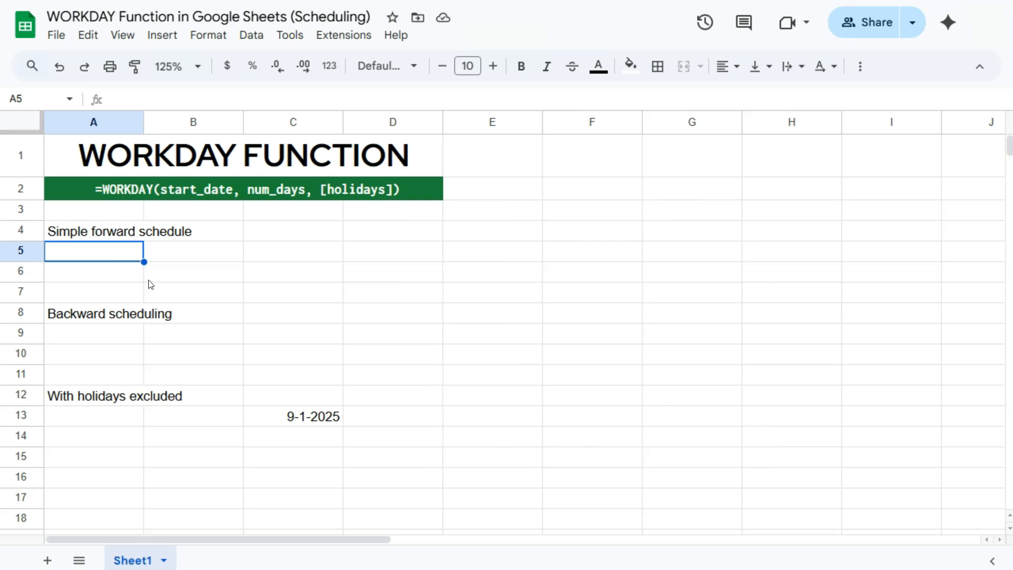
In cell A5, enter a WORKDAY formula with start date "08-29-2025" and 15 working days for the simple forward schedule.
click(123, 254)
click(141, 265)
click(132, 259)
text(=)
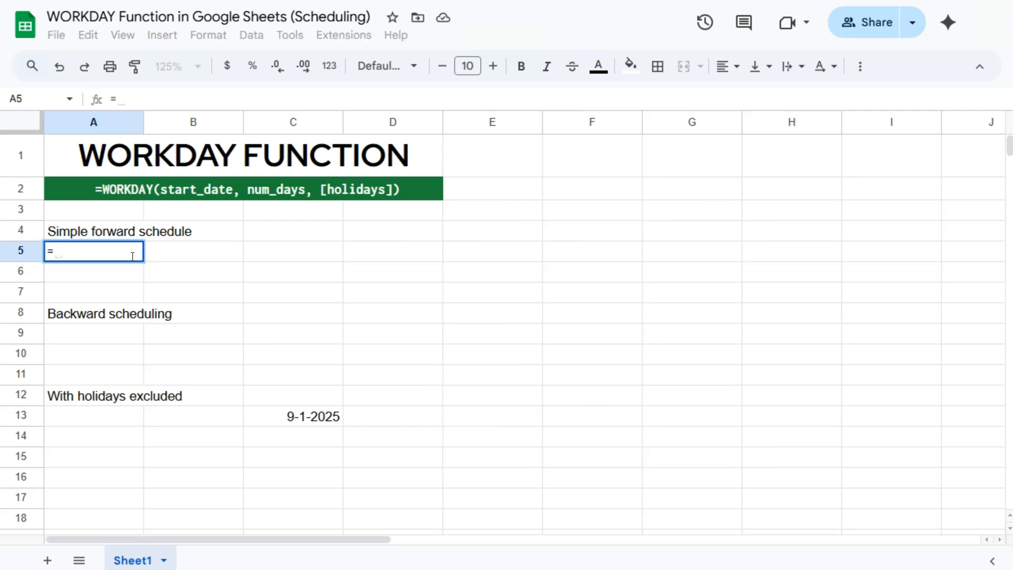
text(wo)
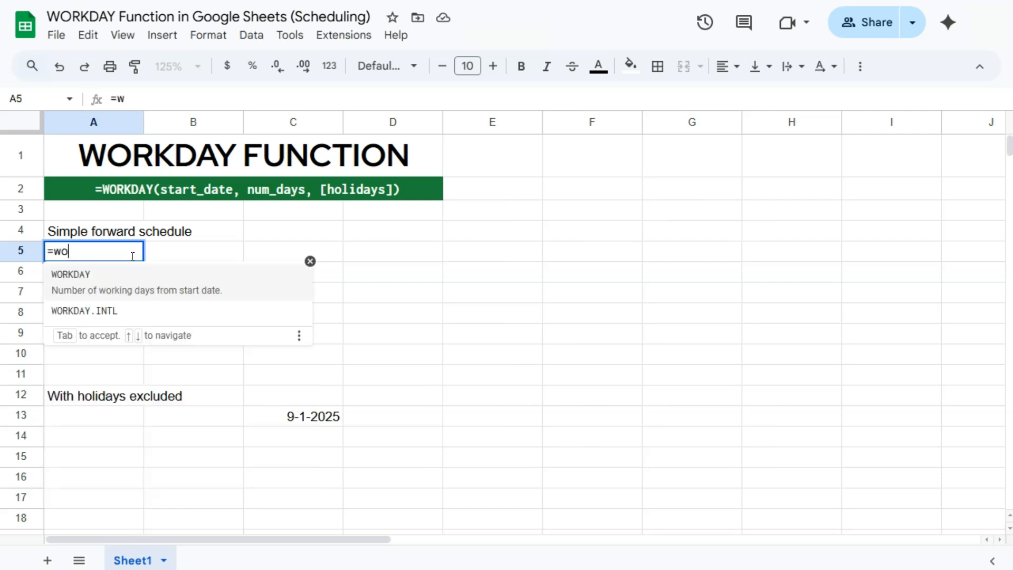
text(rkday)
click(132, 280)
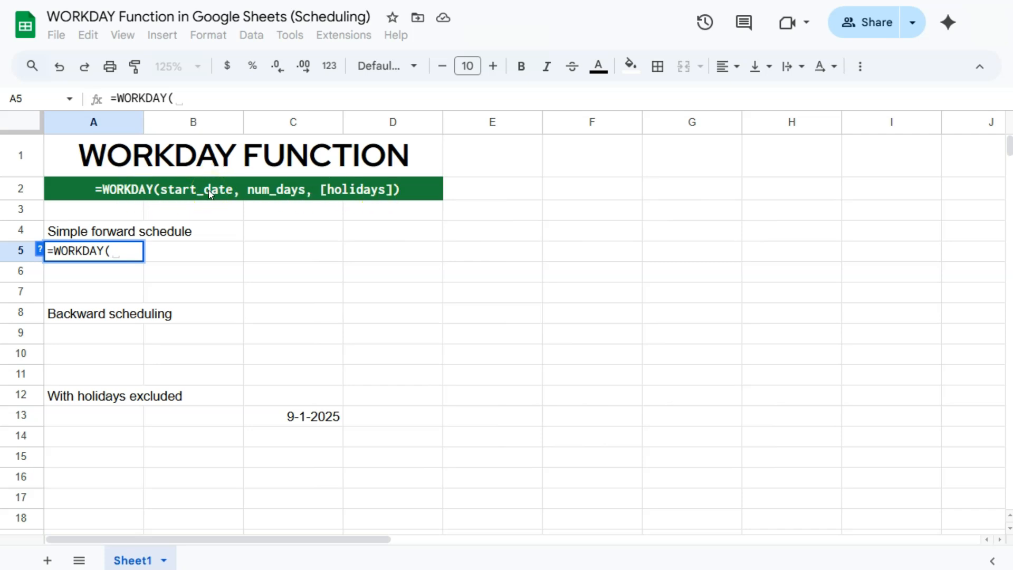
text(")
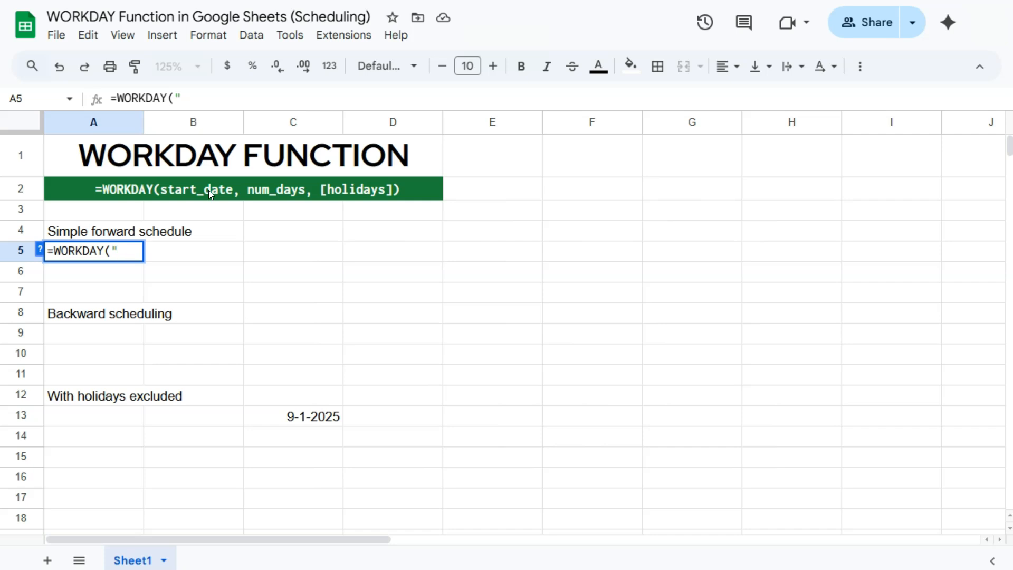
text(08-29-2)
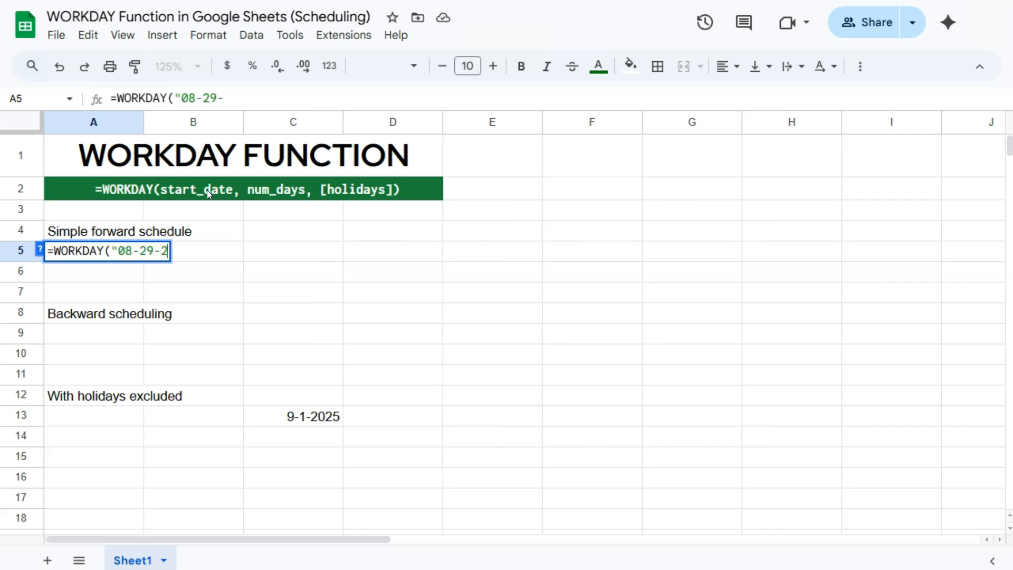
text(025",)
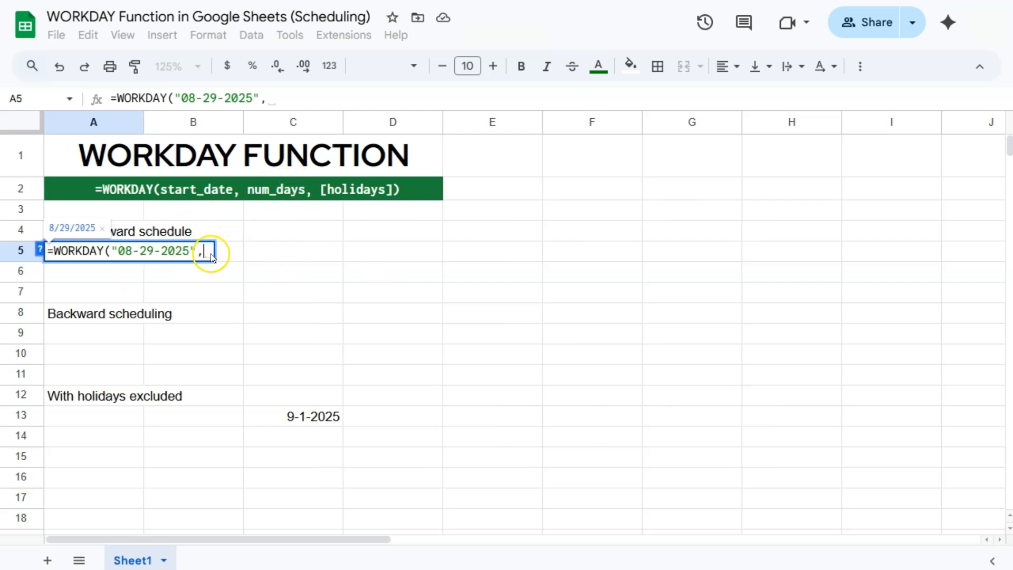
text(15)
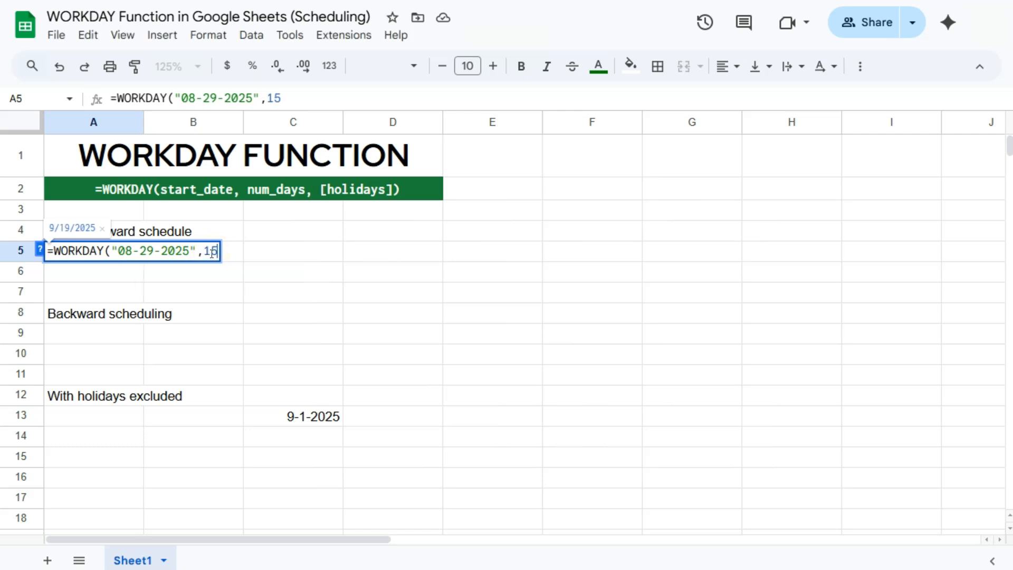
key(Return)
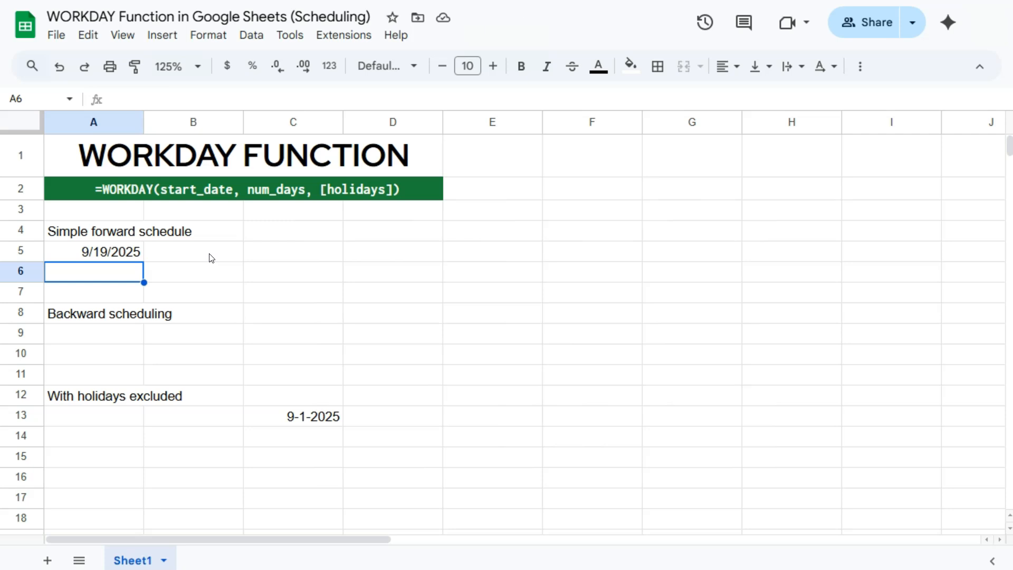
In cell A9, enter a WORKDAY formula with start date "9-19-2025" and -15 days for the backward scheduling example.
click(131, 337)
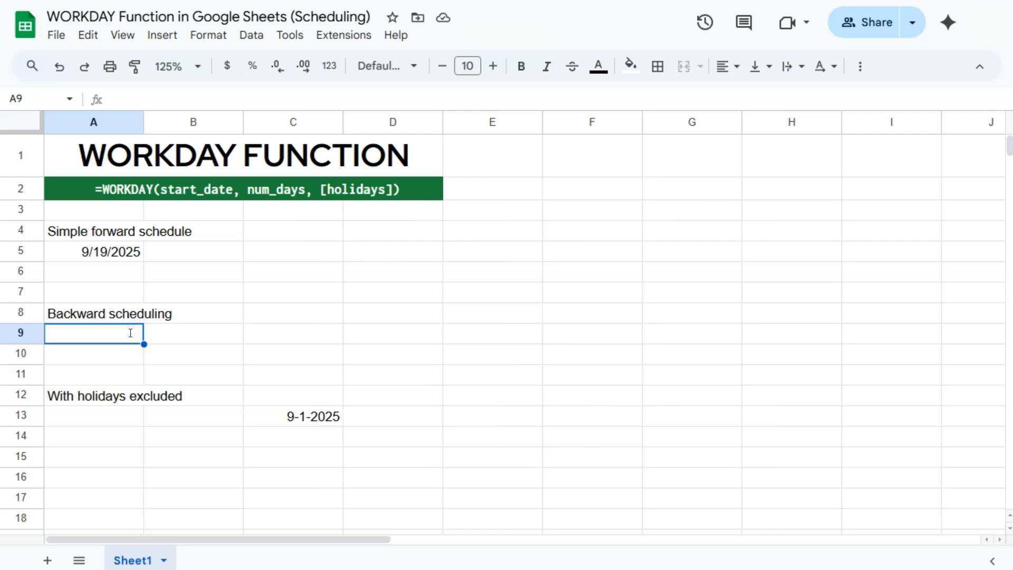
text(=w)
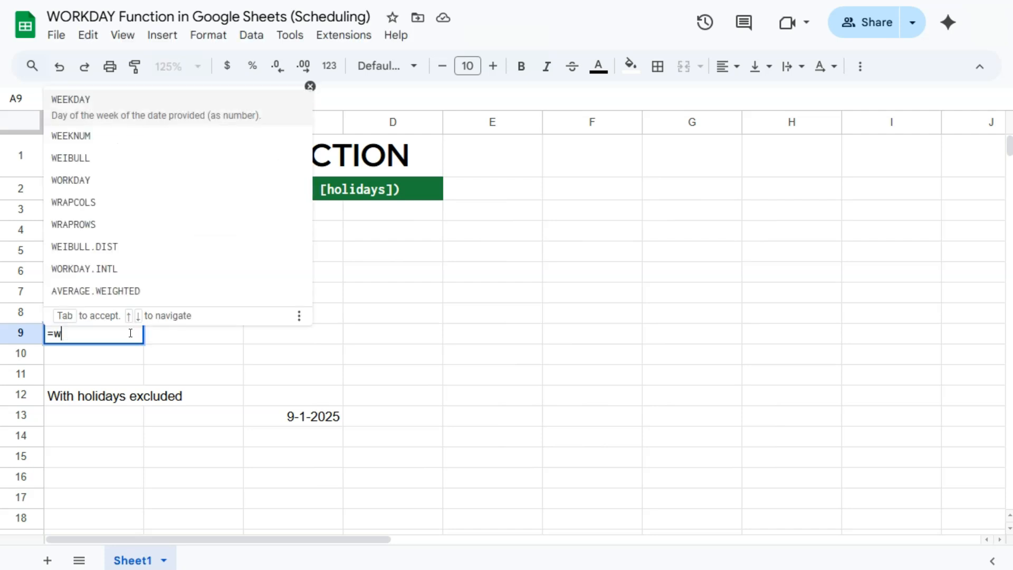
text(orkday)
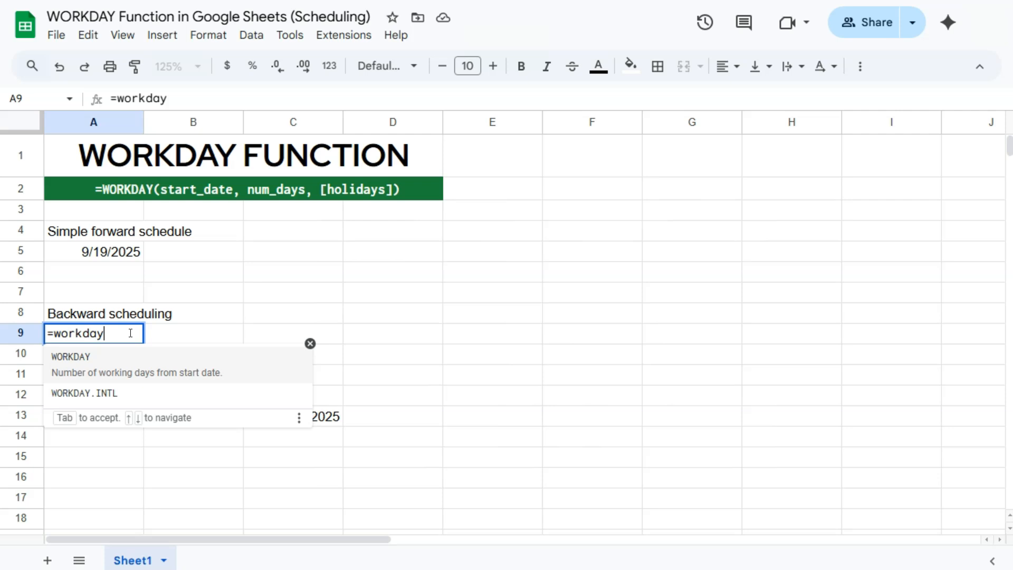
click(132, 355)
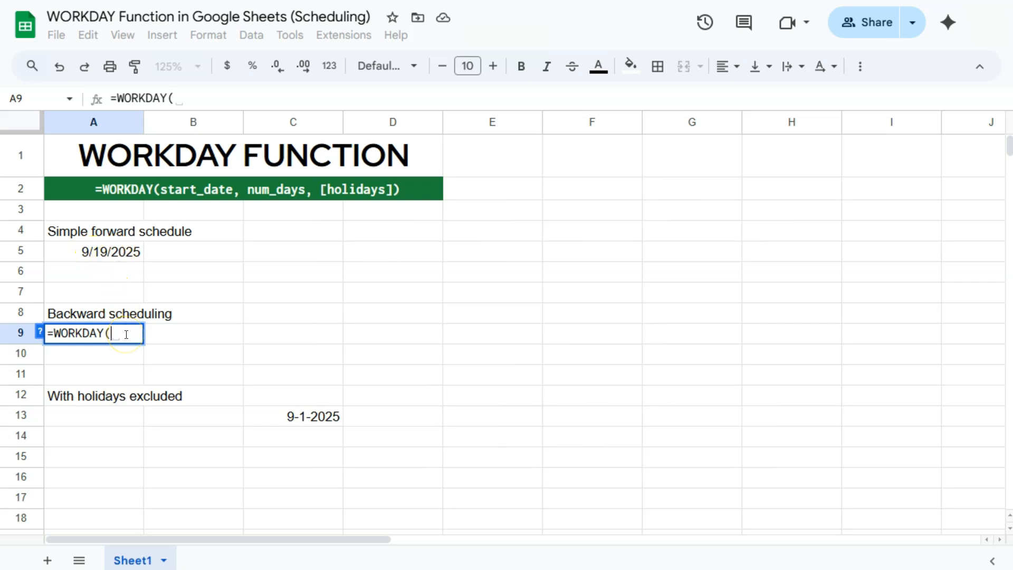
text("9-)
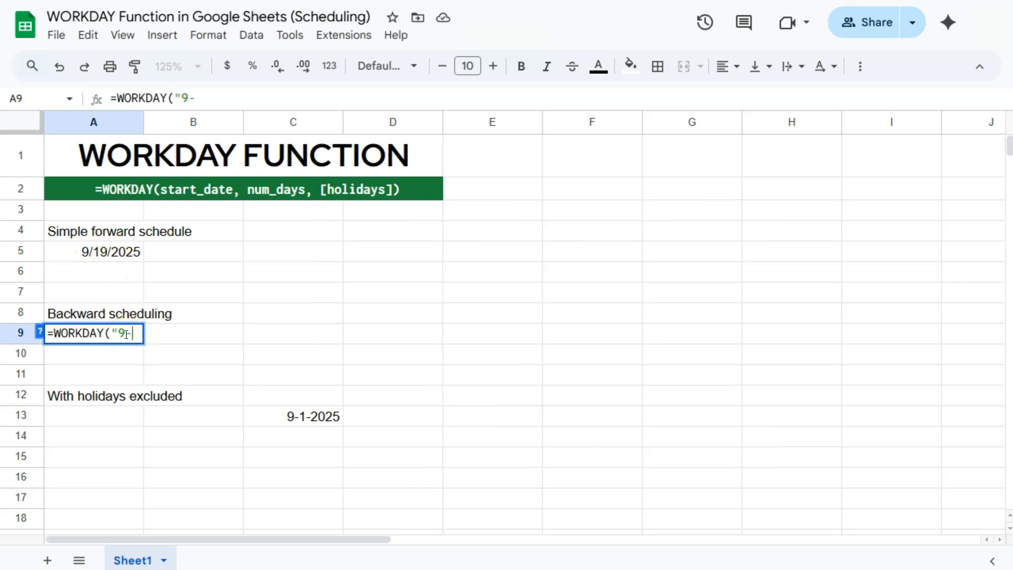
text(19)
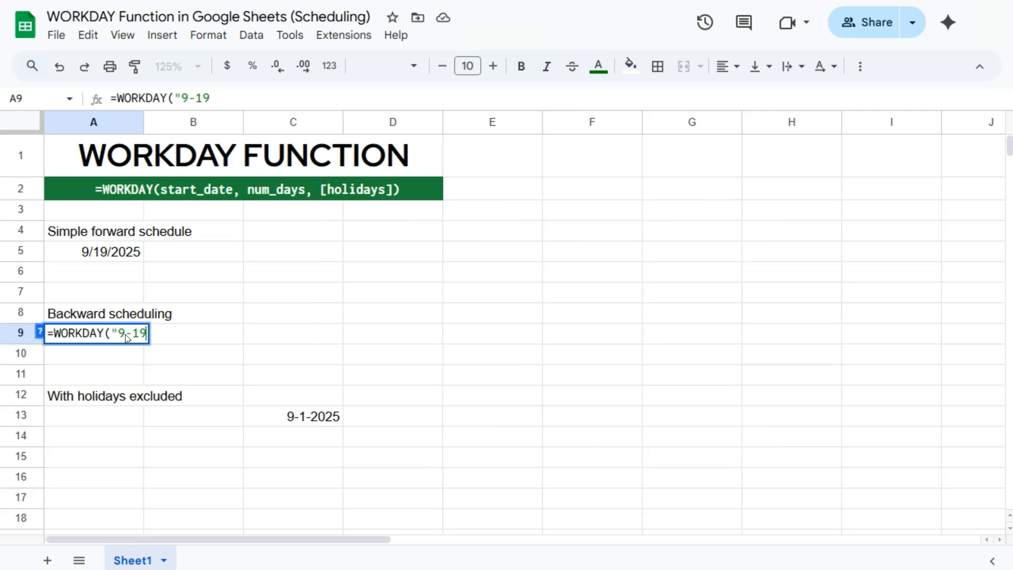
text(-2025",)
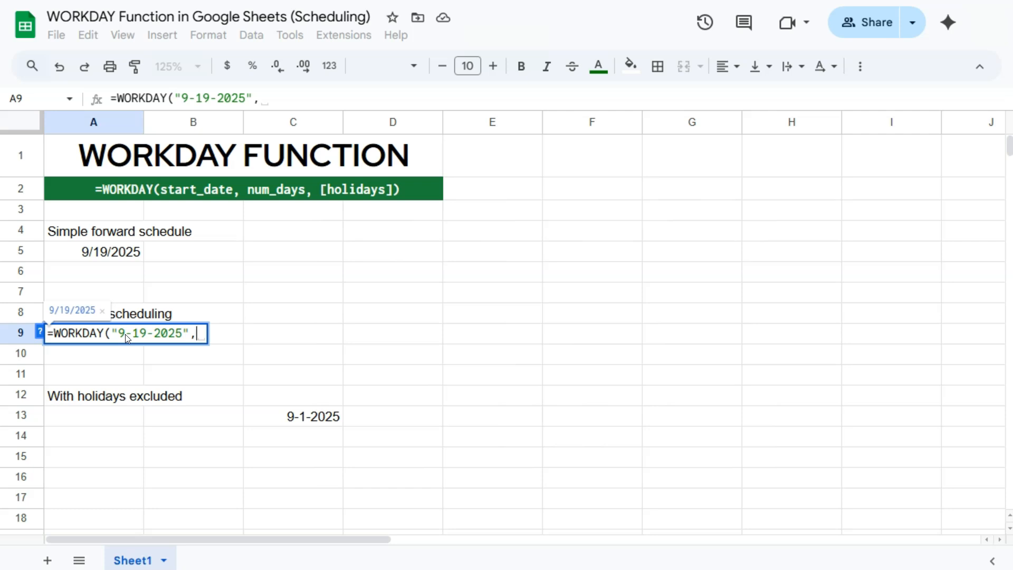
text(-)
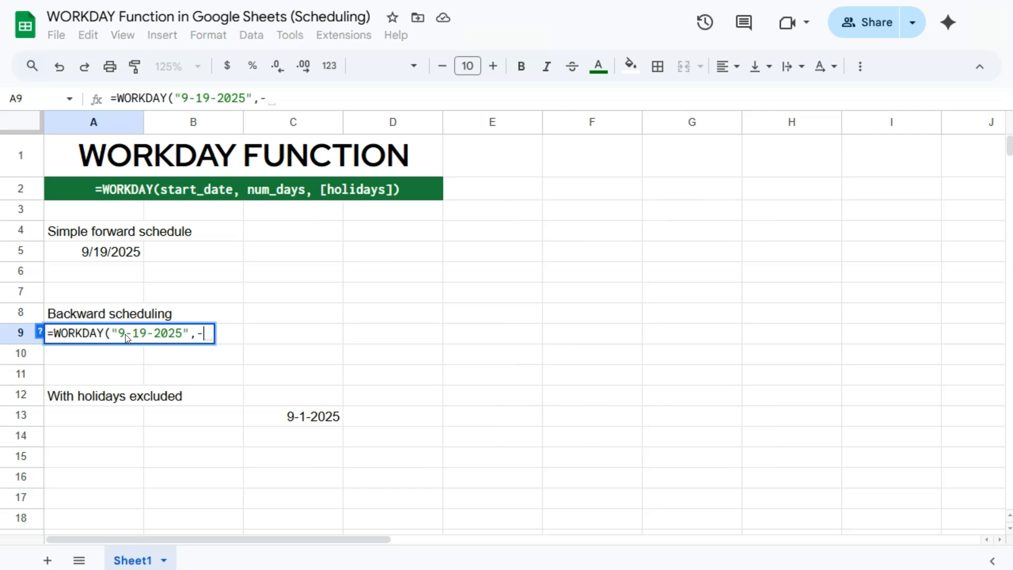
text(15)
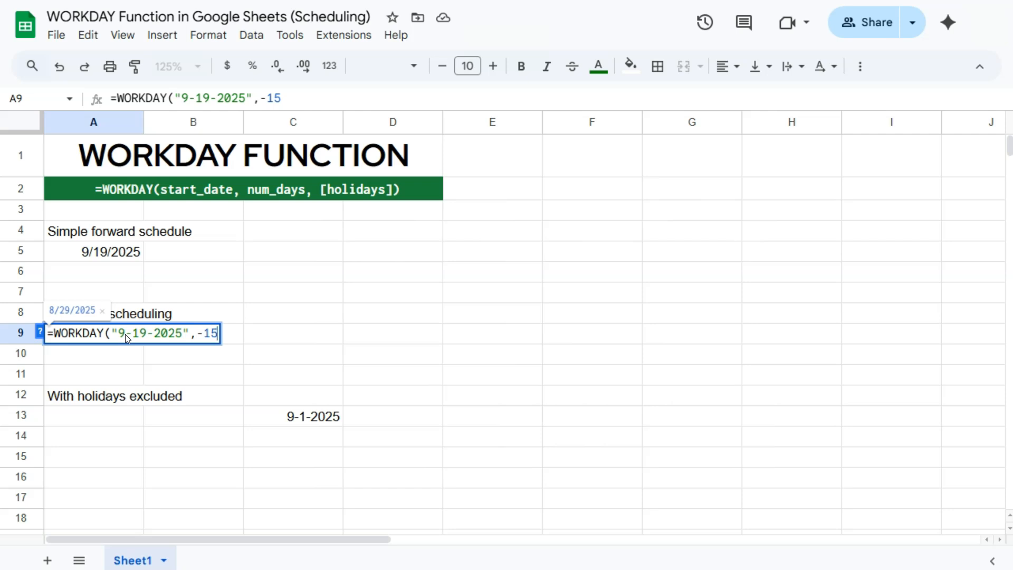
key(Return)
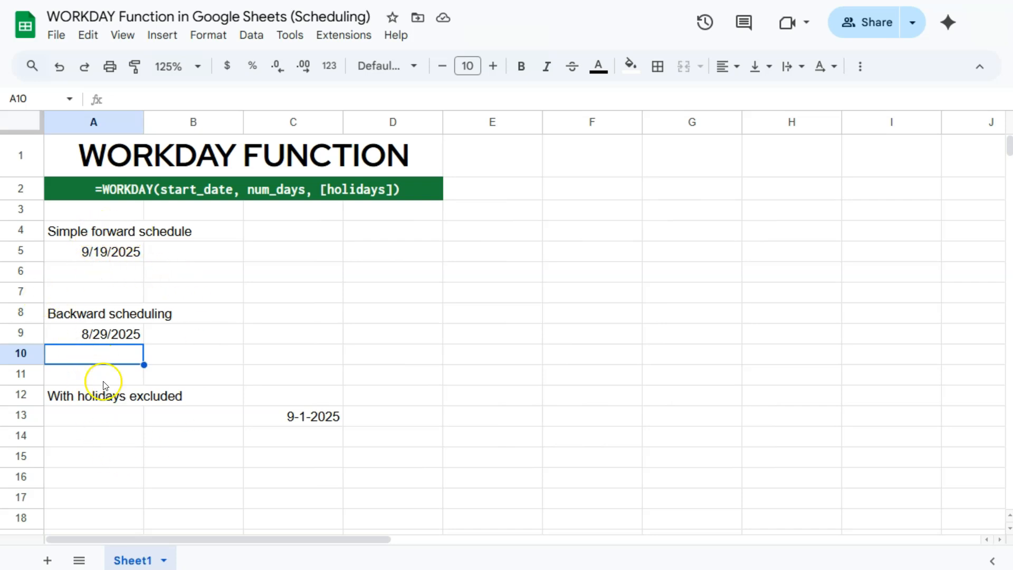
In cell A13, enter a WORKDAY formula using TODAY() as the start date, 15 days, and cell C13 as the holiday.
click(111, 415)
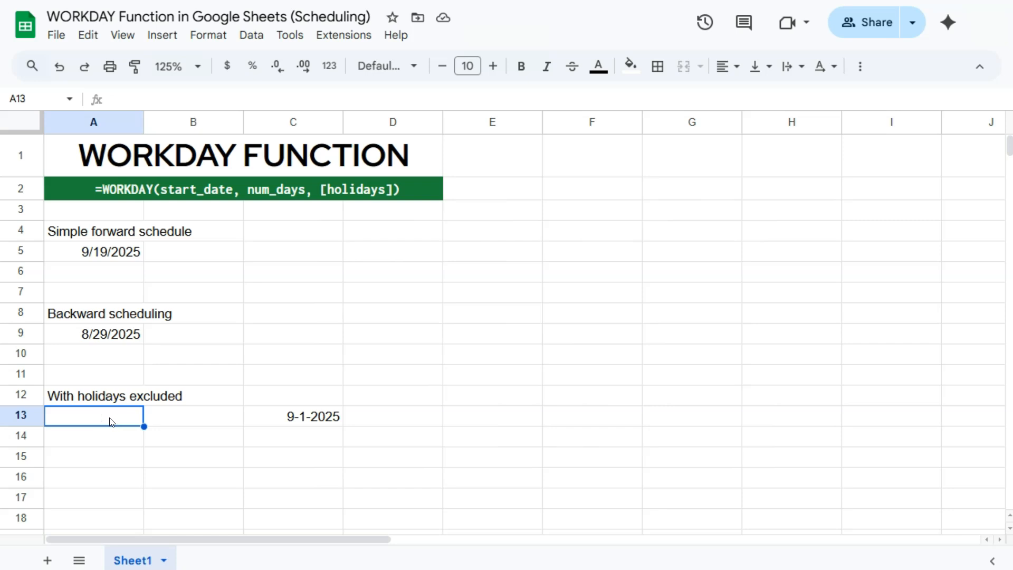
text(=workday)
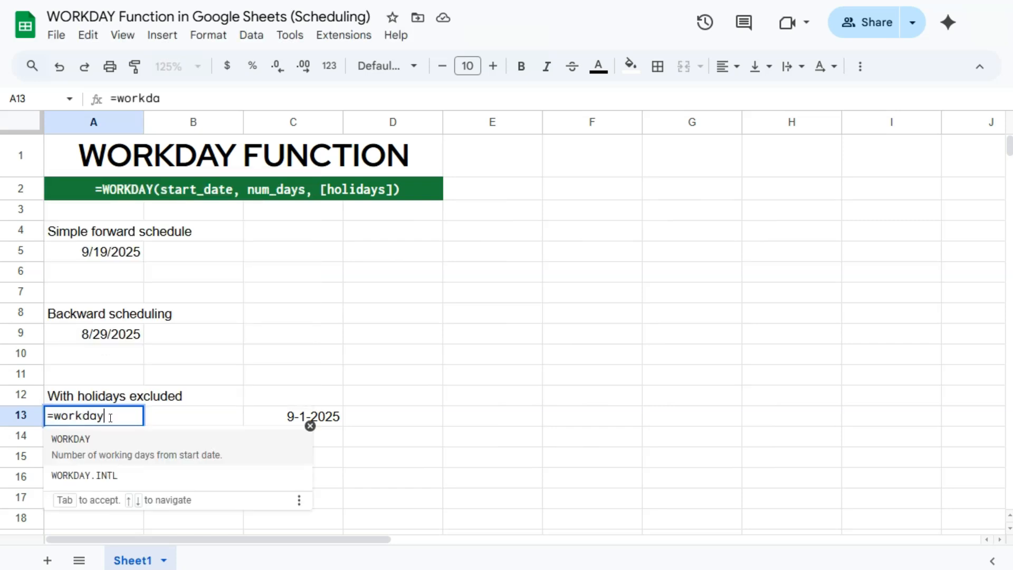
click(110, 440)
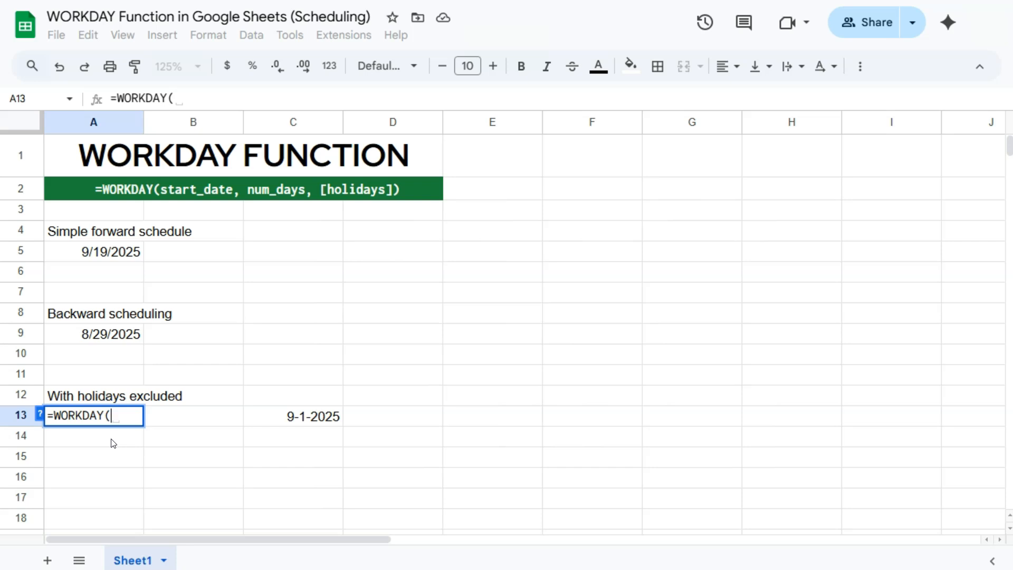
text(today)
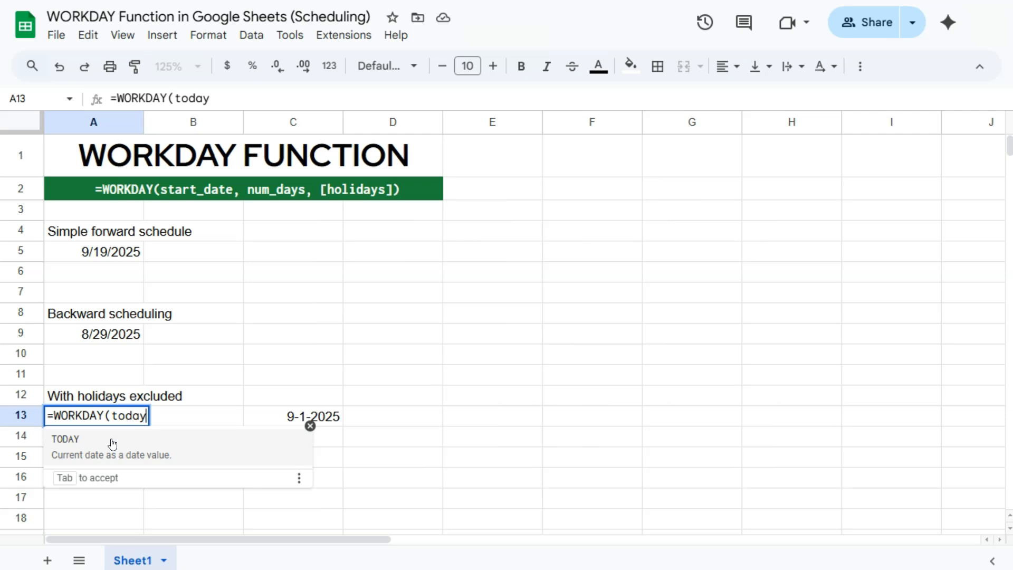
click(110, 441)
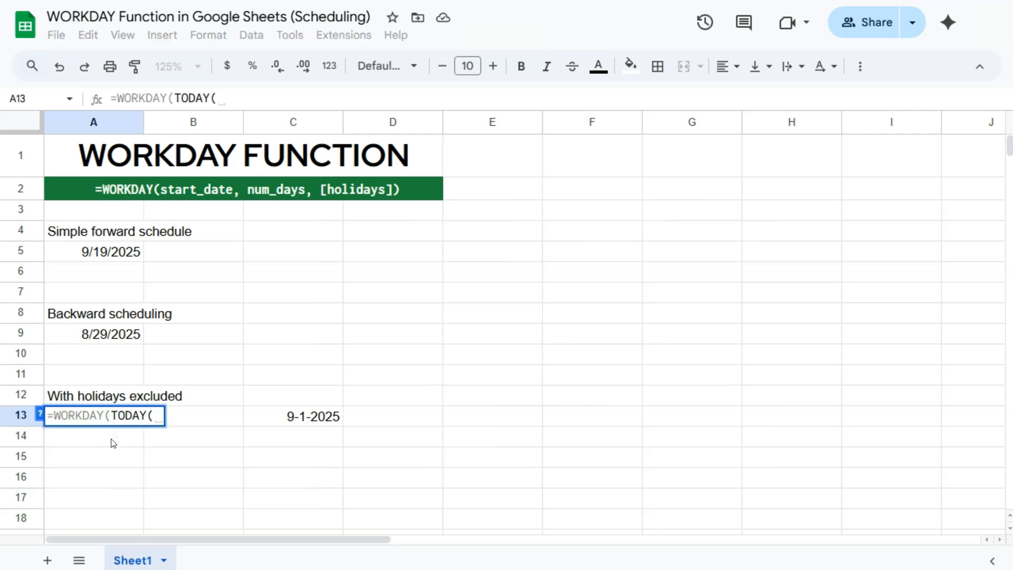
text(), )
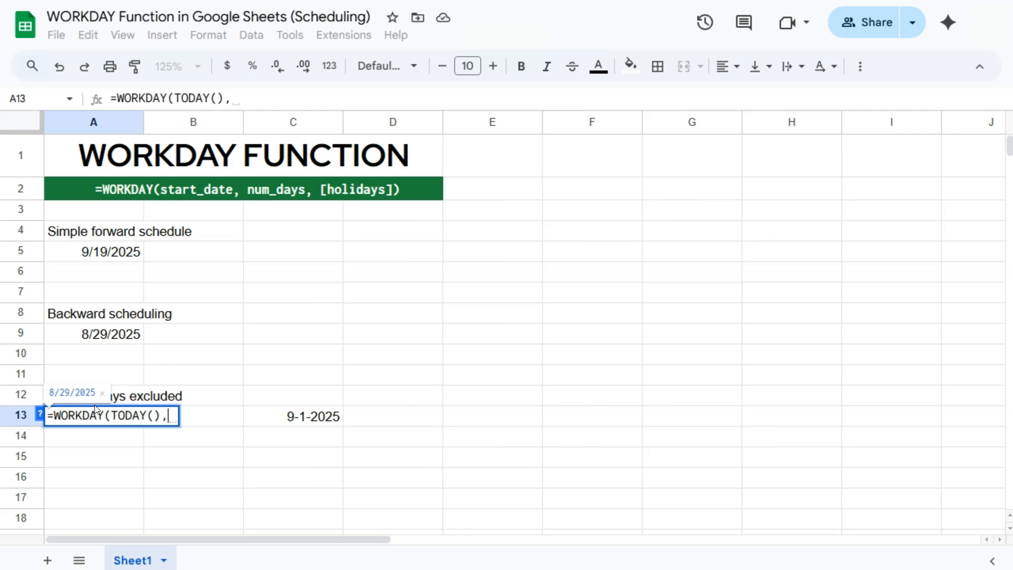
text(15)
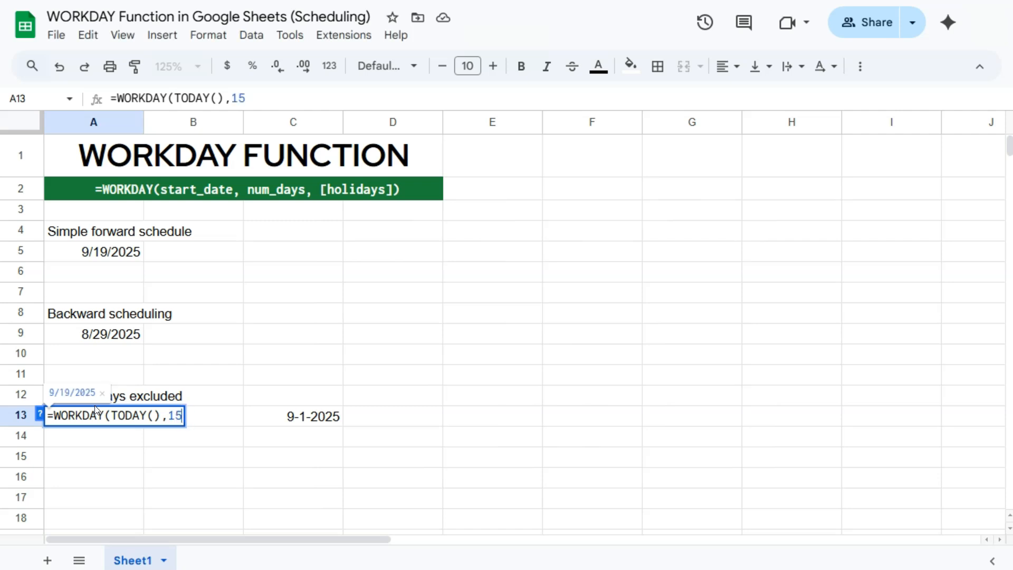
text(,)
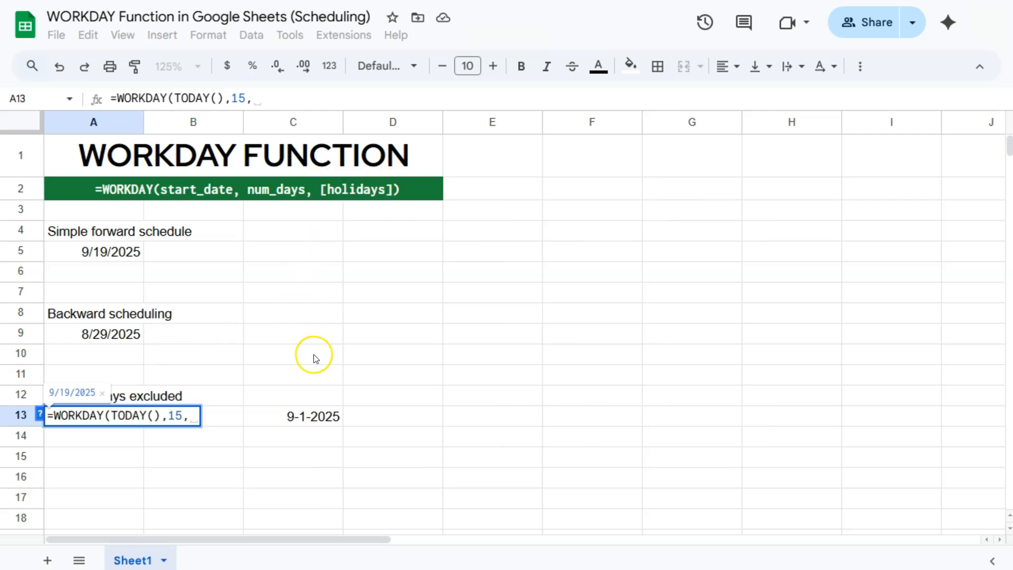
click(295, 419)
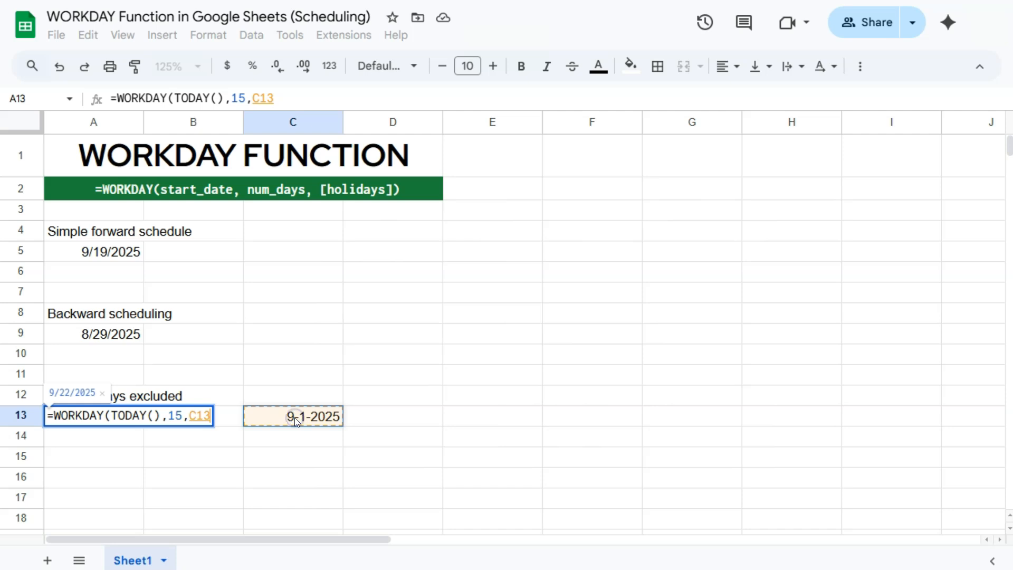
key(Return)
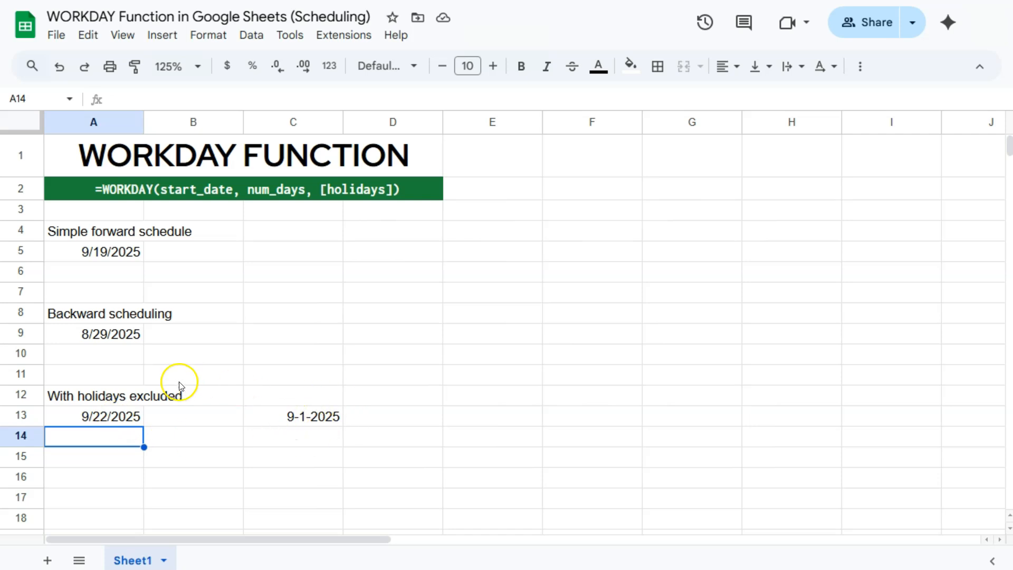
click(121, 421)
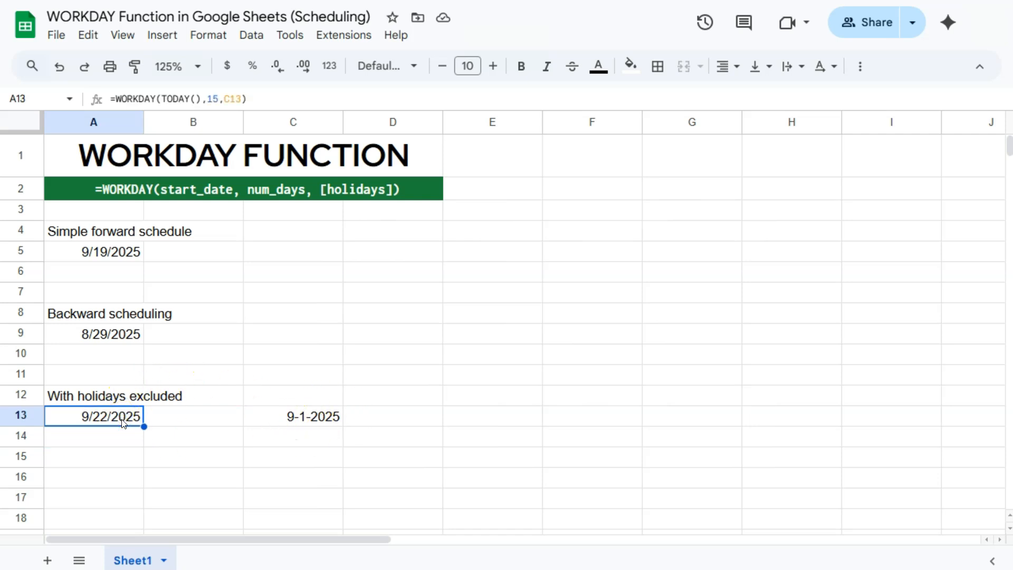
click(123, 417)
Add a second holiday date, 9-2-2025, in cell C14.
click(308, 441)
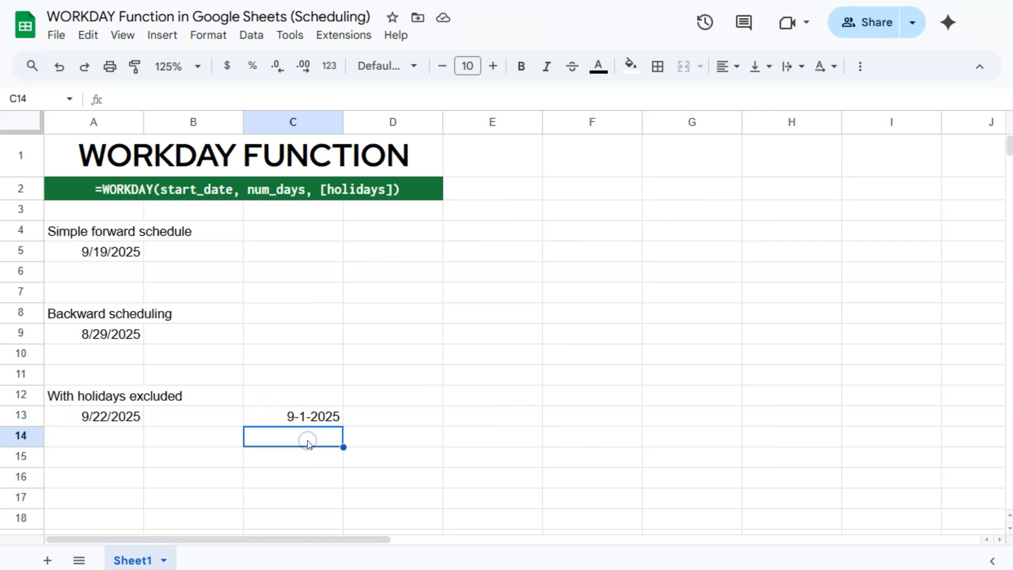
text(9-2-2025)
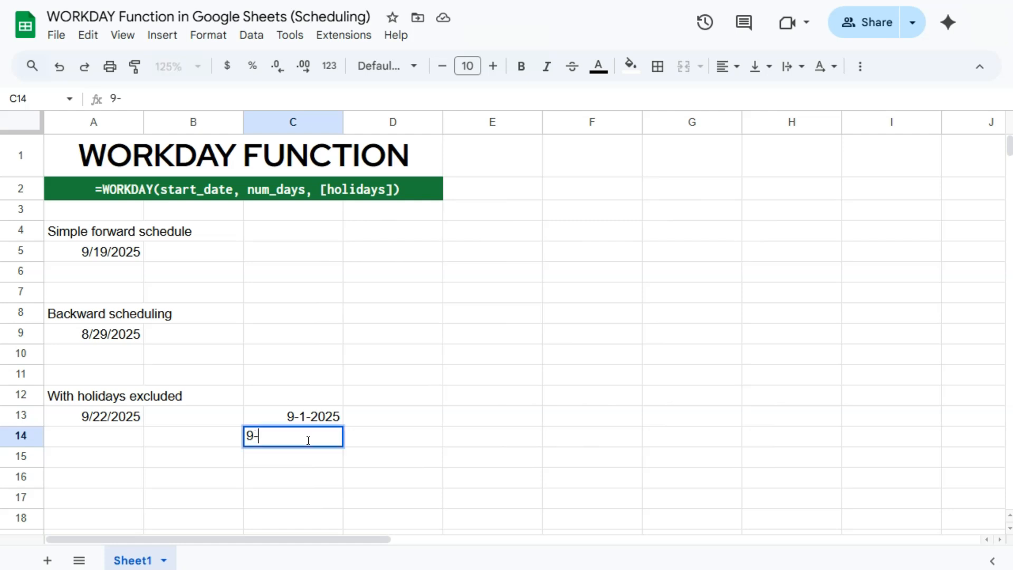
click(334, 499)
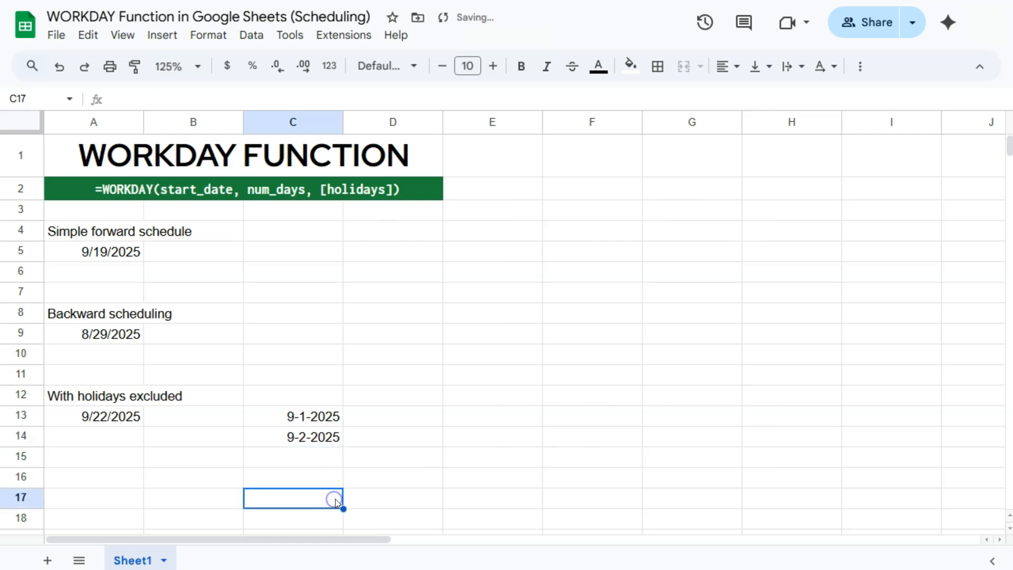
Change the holidays argument of the WORKDAY formula in A13 to the range C13:C14.
double_click(117, 416)
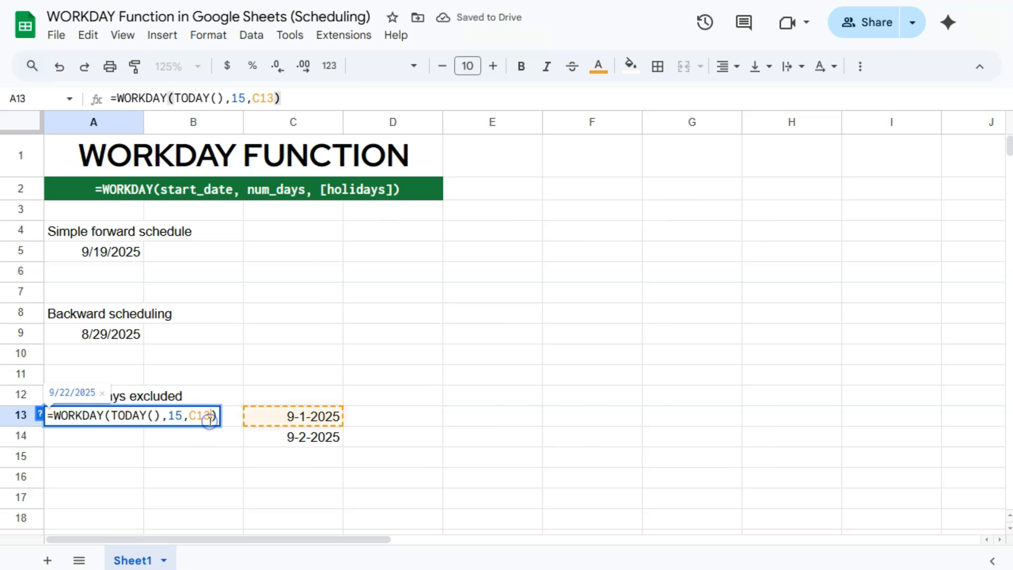
key(BackSpace)
key(BackSpace)
key(BackSpace)
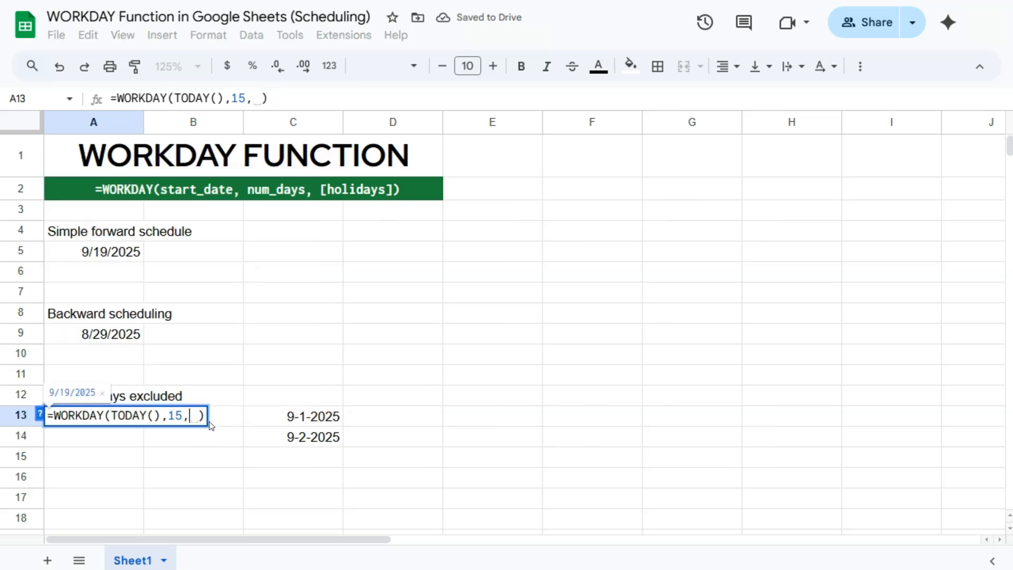
drag(287, 413, 290, 443)
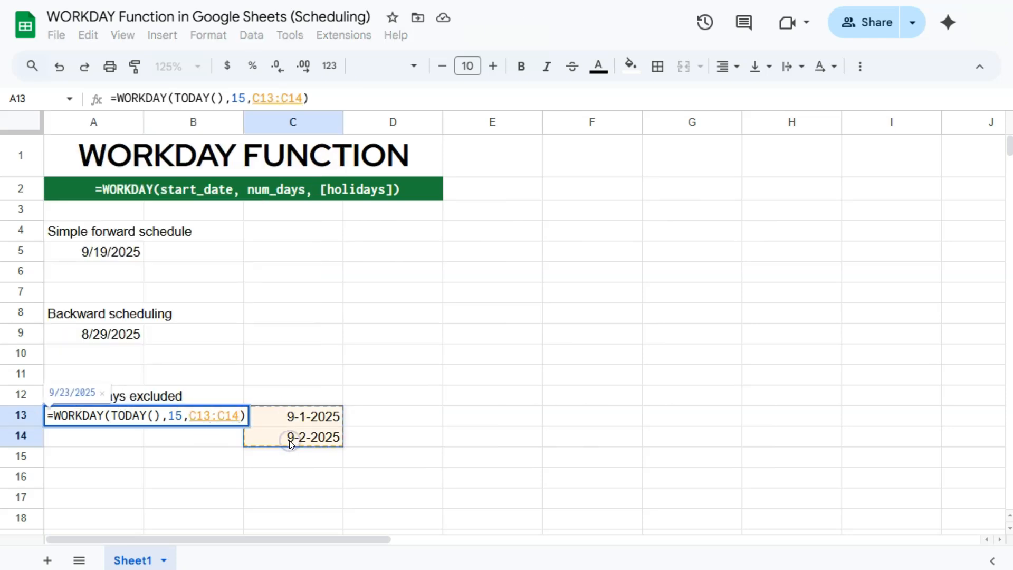
key(Return)
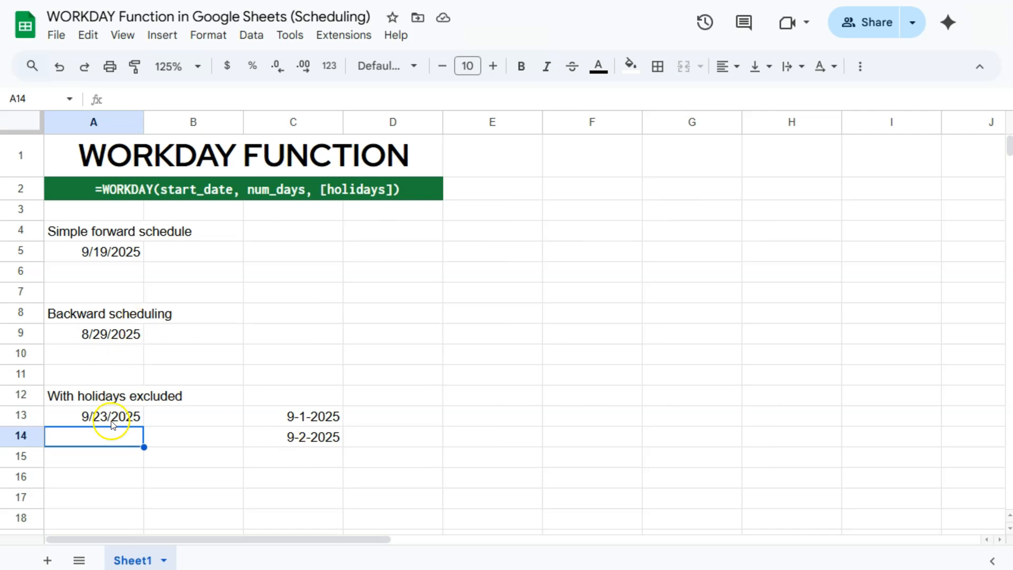
click(112, 421)
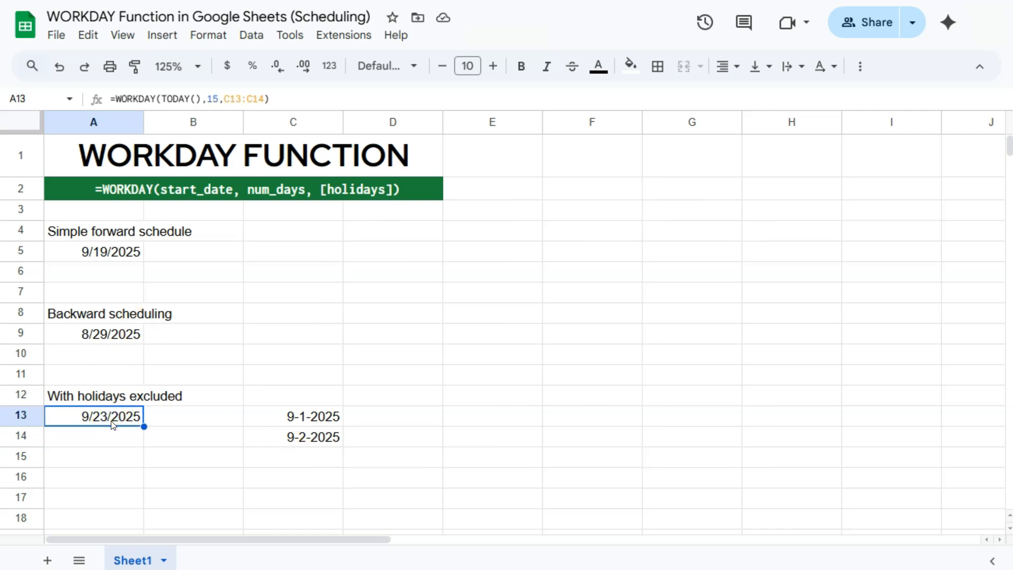